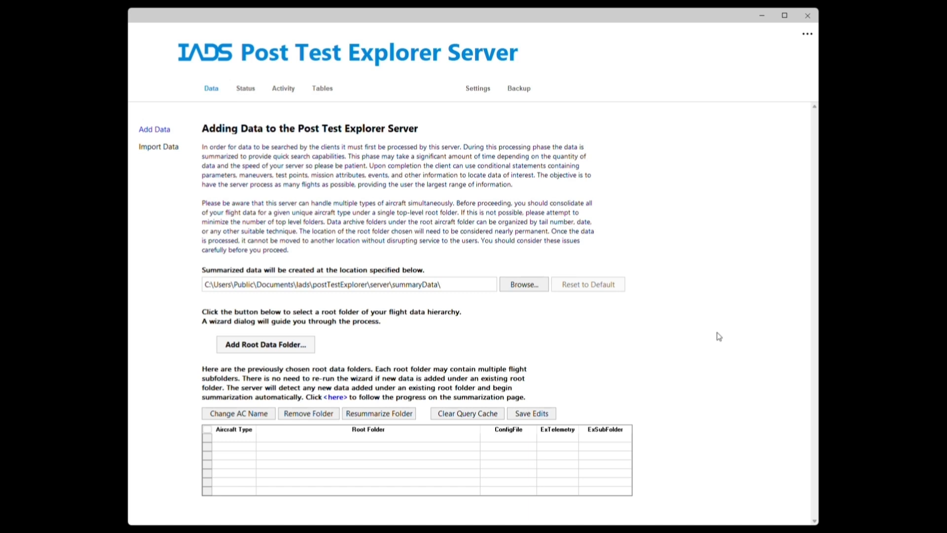
Step: Start adding a root data folder with a custom aircraft named DemoAircraft as the data source
{"action": "left_click", "coordinate": [269, 346]}
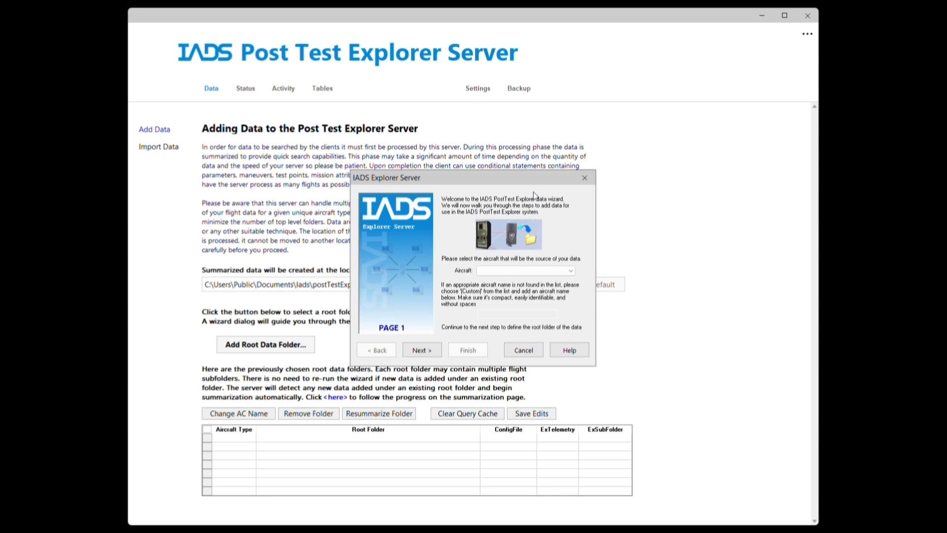
{"action": "left_click", "coordinate": [572, 272]}
{"action": "mouse_move", "coordinate": [571, 286]}
{"action": "left_mouse_down"}
{"action": "mouse_move", "coordinate": [572, 322]}
{"action": "mouse_move", "coordinate": [576, 288]}
{"action": "left_mouse_up"}
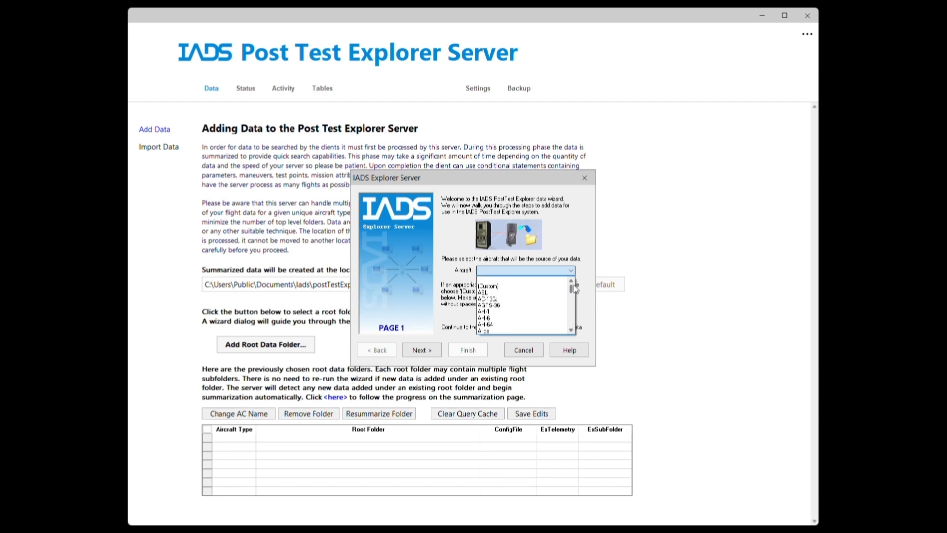
{"action": "left_click", "coordinate": [532, 287]}
{"action": "left_click", "coordinate": [508, 315]}
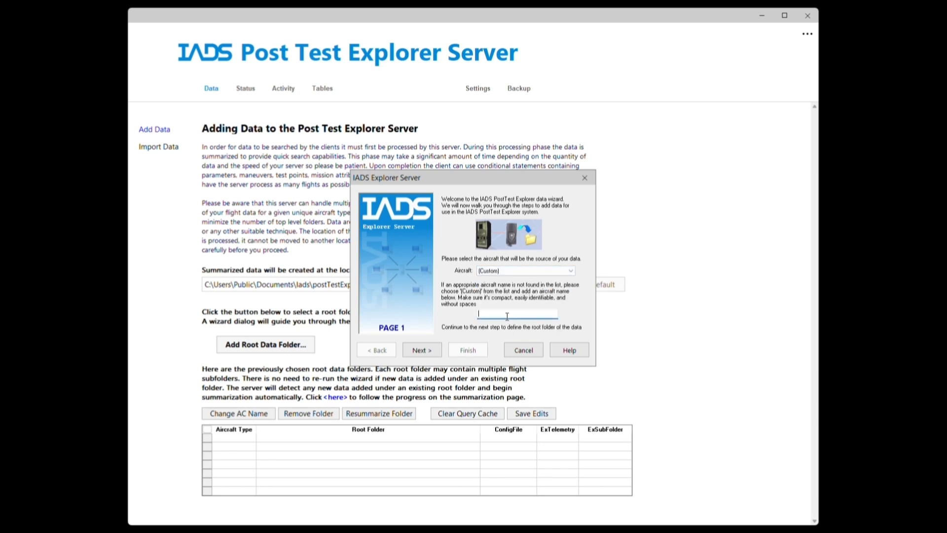
{"action": "type", "text": "DemoAircraft"}
{"action": "left_click", "coordinate": [422, 351]}
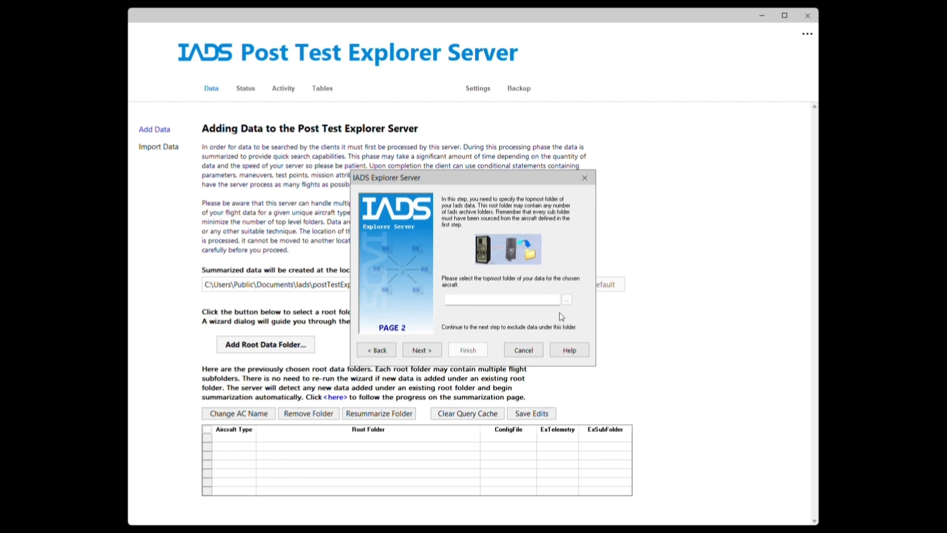
Step: Set the topmost data folder to C:\PTEDemoData and accept IADS Archive Reader (1.0) as the archive reader
{"action": "left_click", "coordinate": [567, 300]}
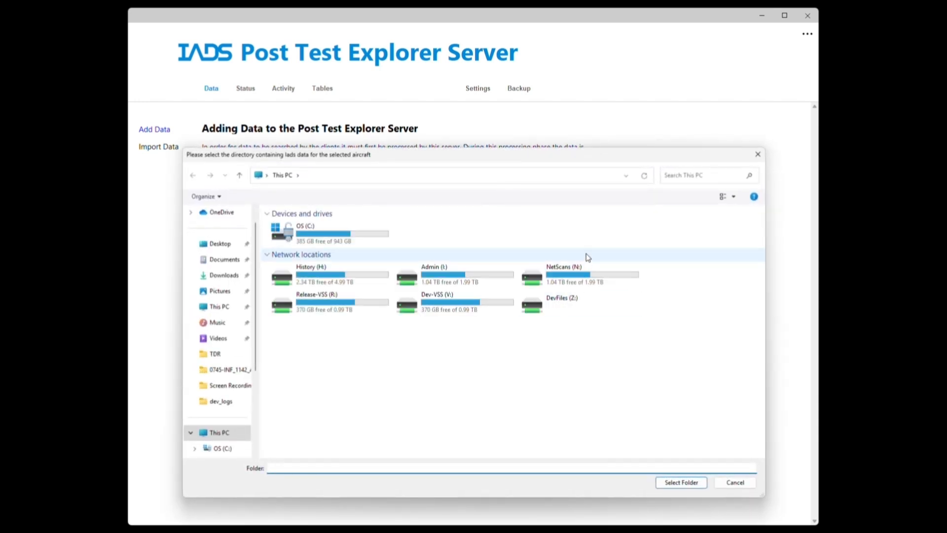
{"action": "double_click", "coordinate": [310, 234]}
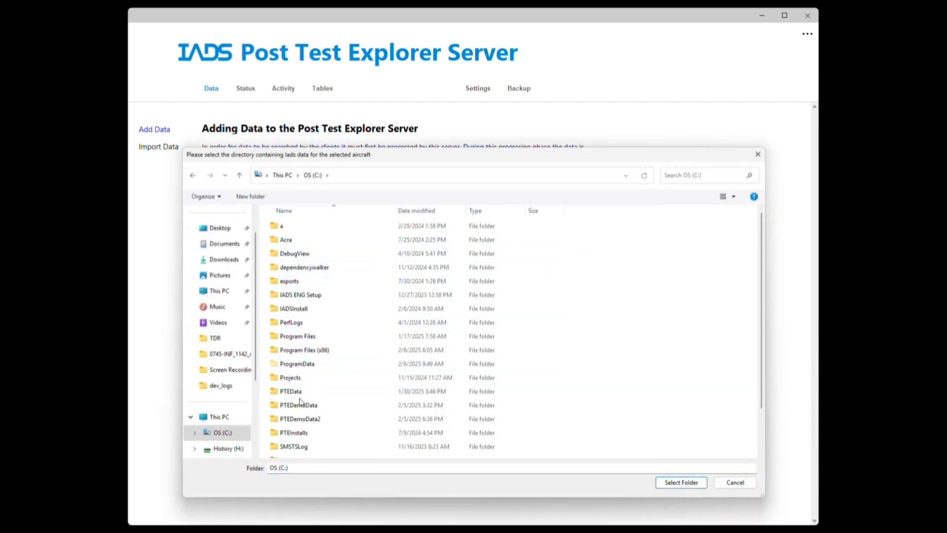
{"action": "double_click", "coordinate": [300, 403]}
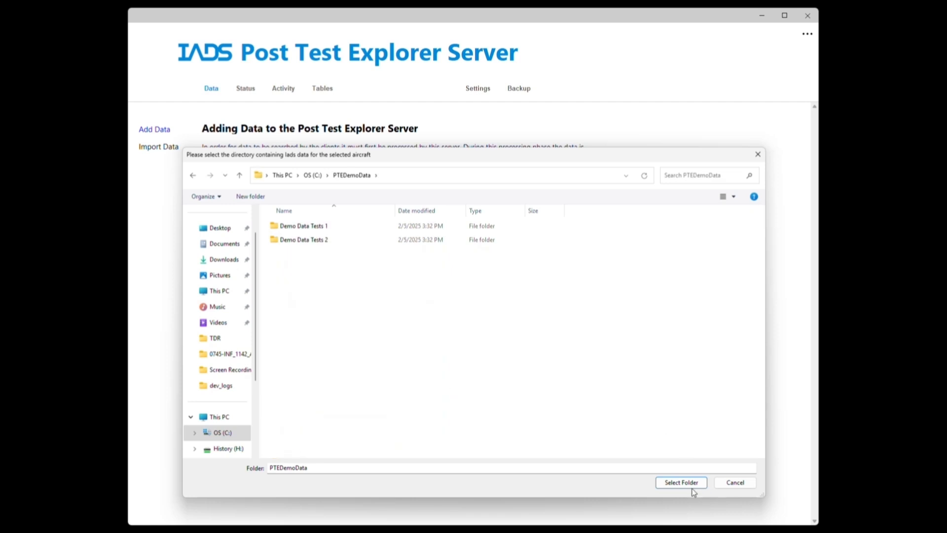
{"action": "double_click", "coordinate": [319, 228]}
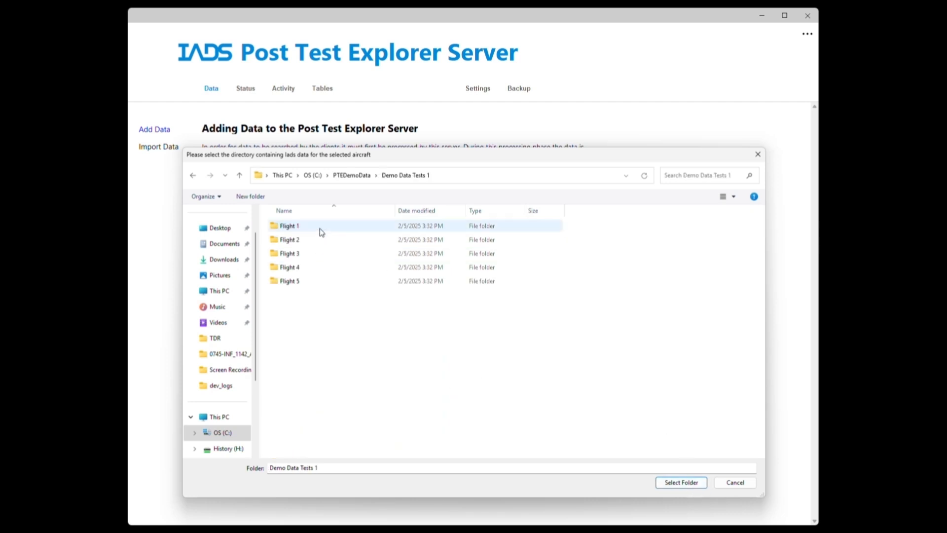
{"action": "left_click", "coordinate": [361, 176]}
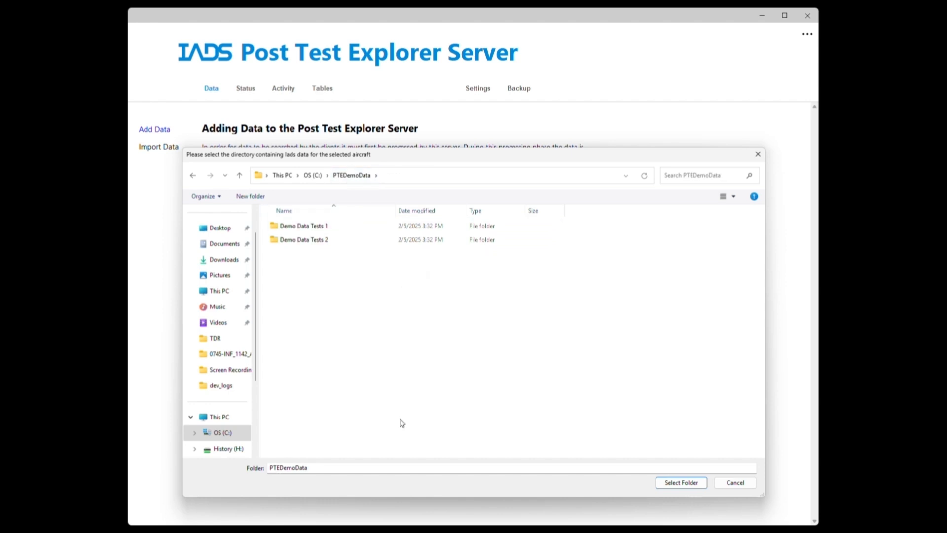
{"action": "left_click", "coordinate": [681, 484]}
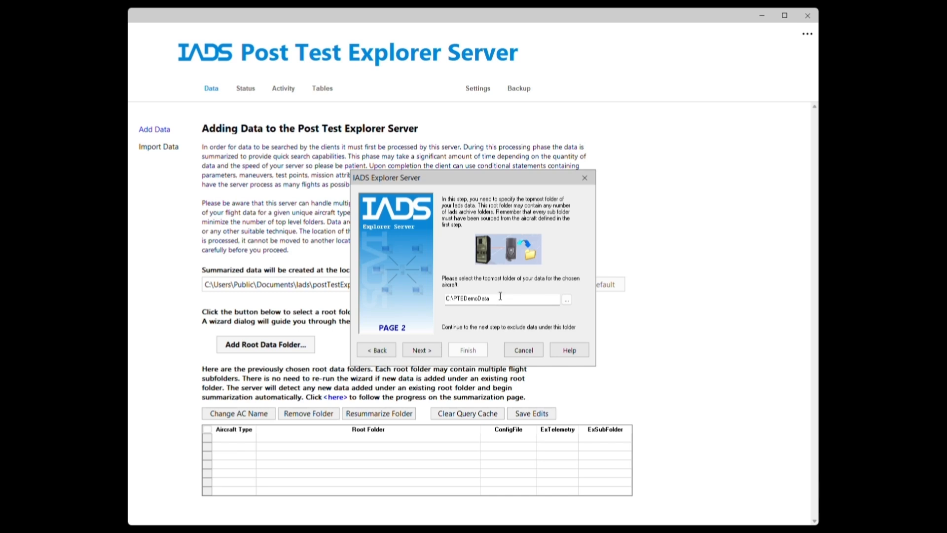
{"action": "left_click", "coordinate": [423, 354]}
{"action": "left_click", "coordinate": [422, 351]}
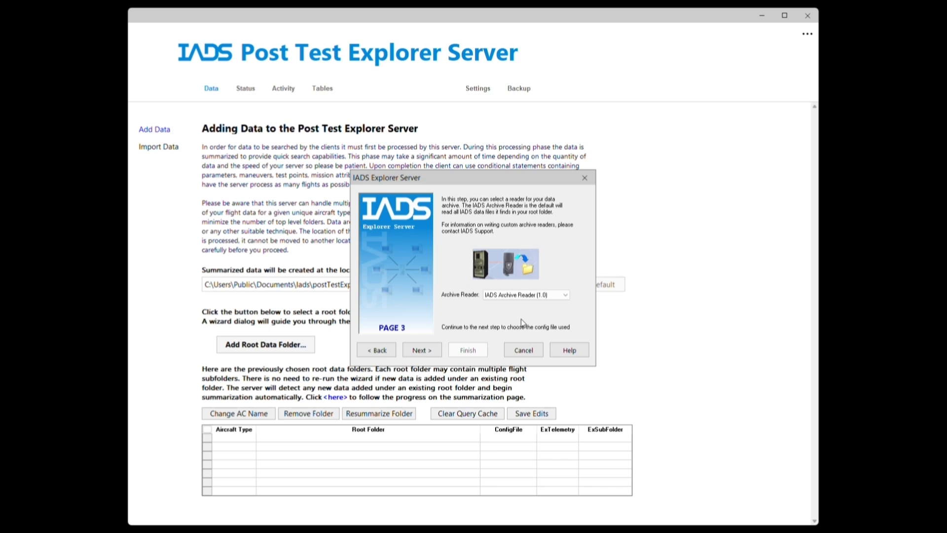
{"action": "left_click", "coordinate": [429, 351]}
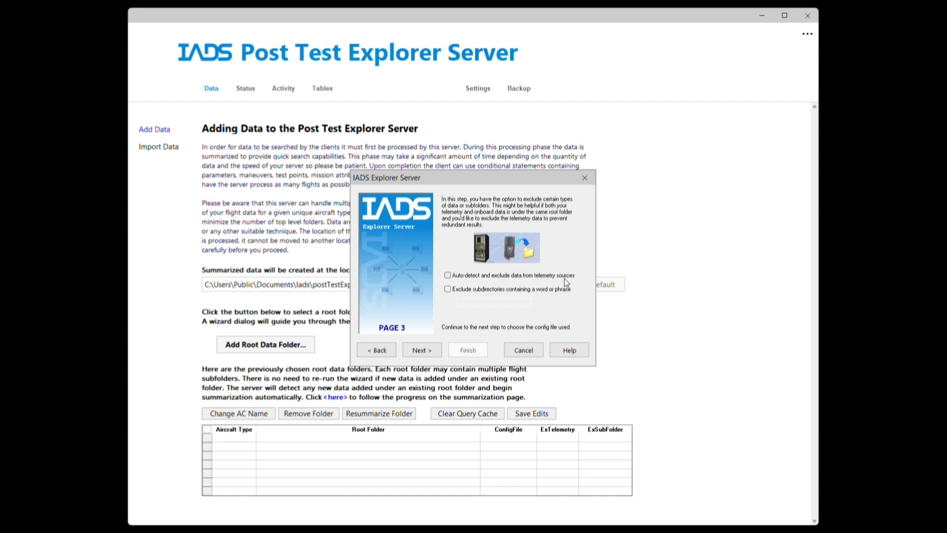
Step: Switch the exclusions for telemetry sources and for subdirectories containing a word or phrase on and back off
{"action": "left_click", "coordinate": [567, 275]}
{"action": "left_click", "coordinate": [567, 276]}
{"action": "left_click", "coordinate": [493, 293]}
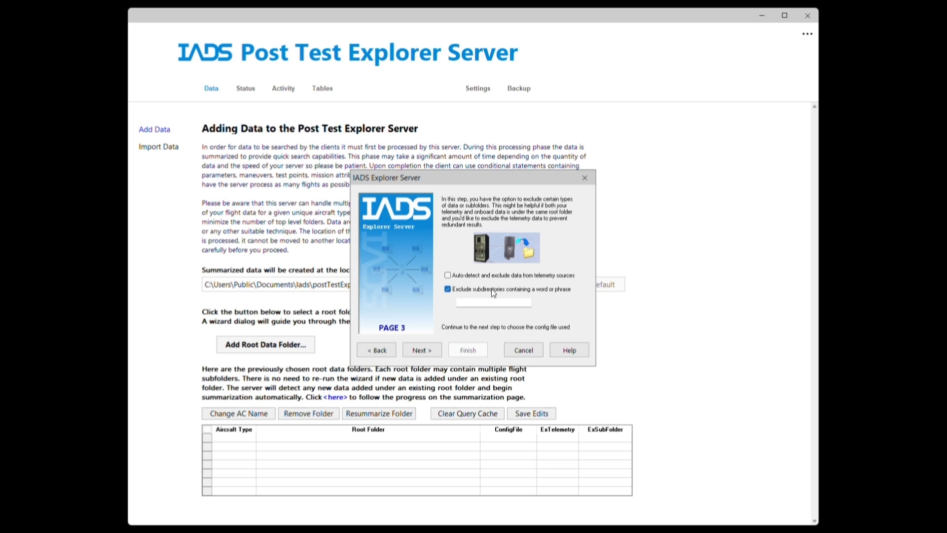
{"action": "left_click", "coordinate": [502, 301]}
{"action": "left_click", "coordinate": [498, 289]}
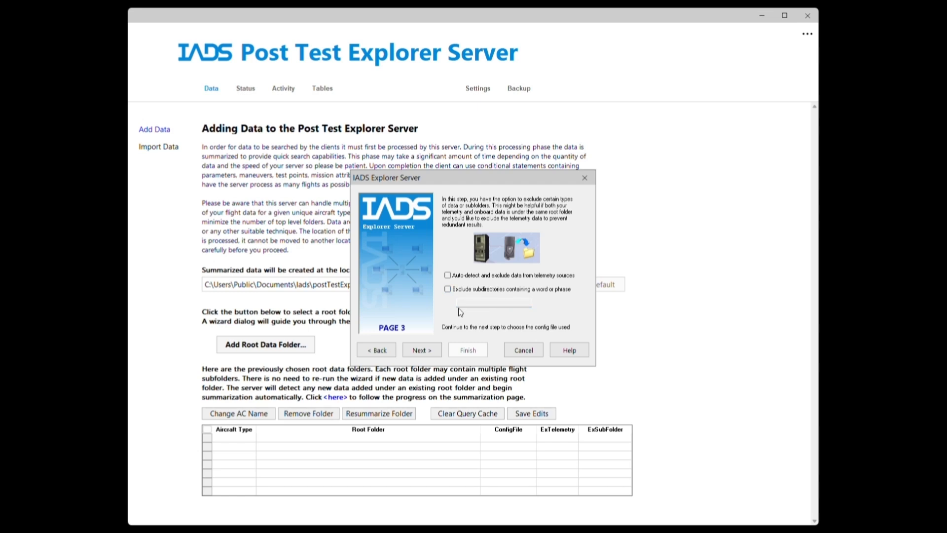
Step: Continue without any exclusions or config file to the wizard's final settings review
{"action": "left_click", "coordinate": [422, 349]}
{"action": "left_click", "coordinate": [422, 350]}
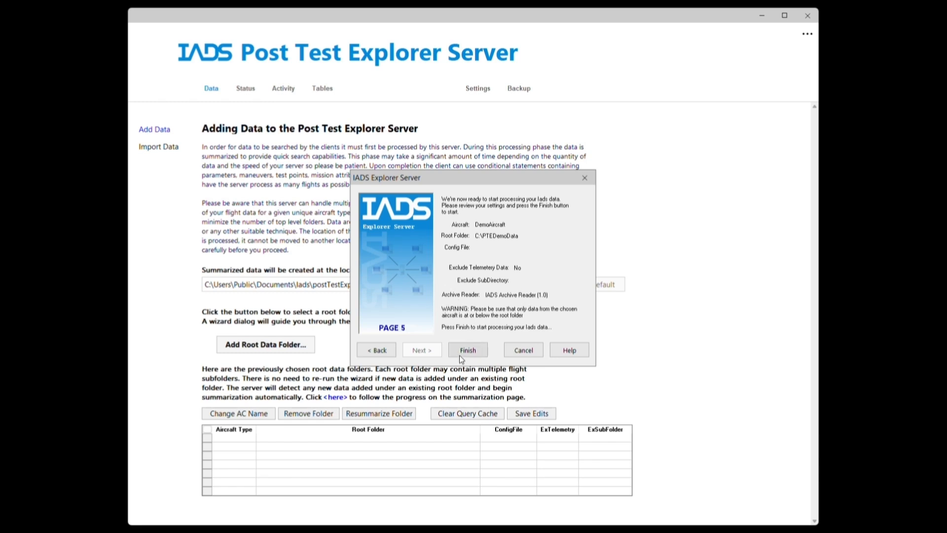
Step: Go back through the exclusion and archive reader pages to recheck them, and return to the final settings review
{"action": "double_click", "coordinate": [379, 351]}
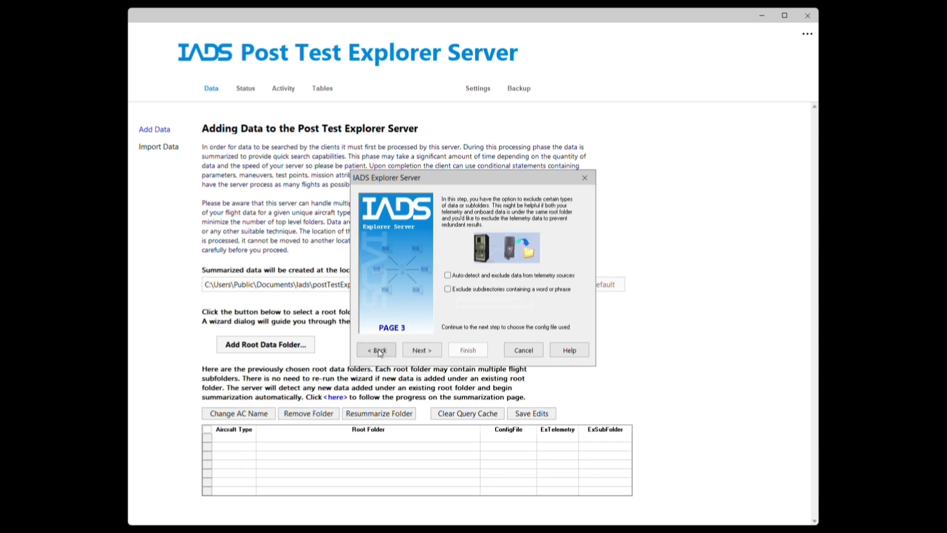
{"action": "left_click", "coordinate": [379, 351]}
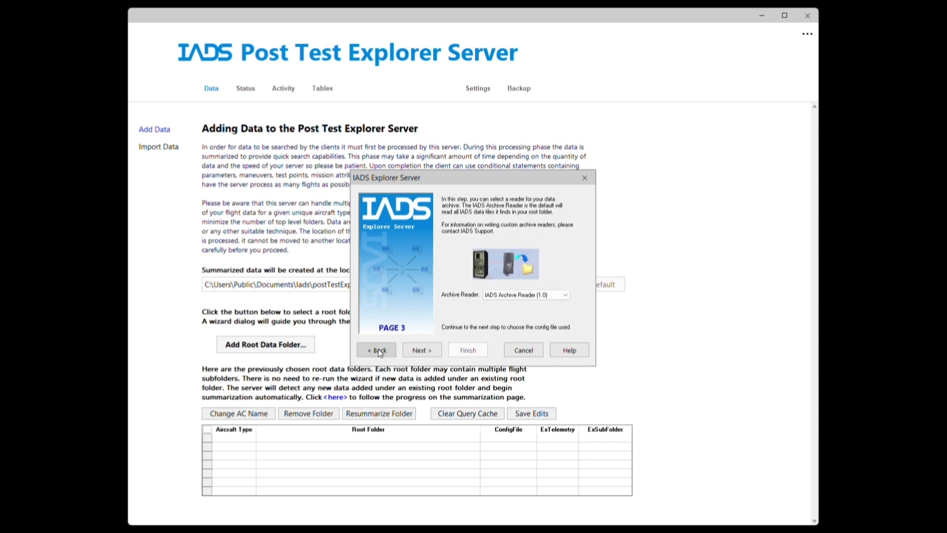
{"action": "left_click", "coordinate": [379, 352]}
{"action": "left_click", "coordinate": [423, 351]}
{"action": "left_click", "coordinate": [425, 352]}
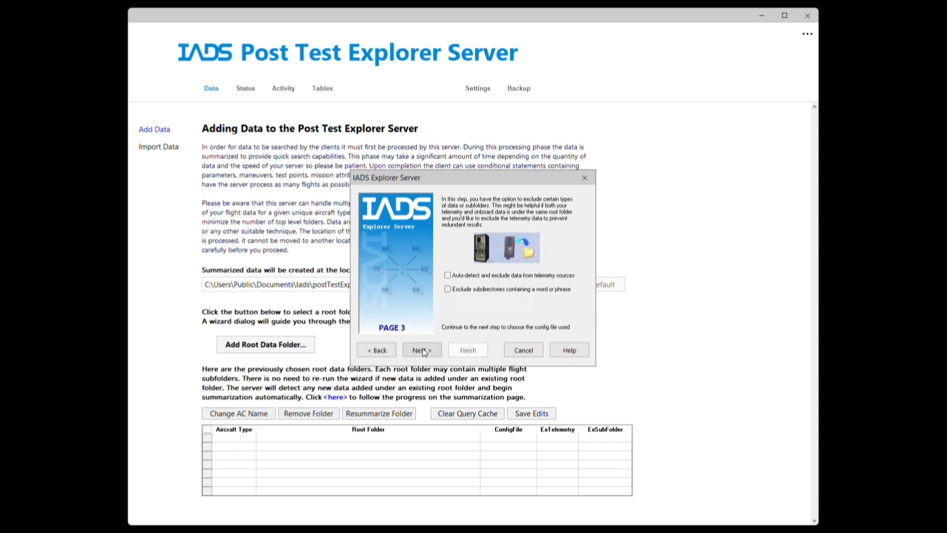
{"action": "double_click", "coordinate": [424, 352]}
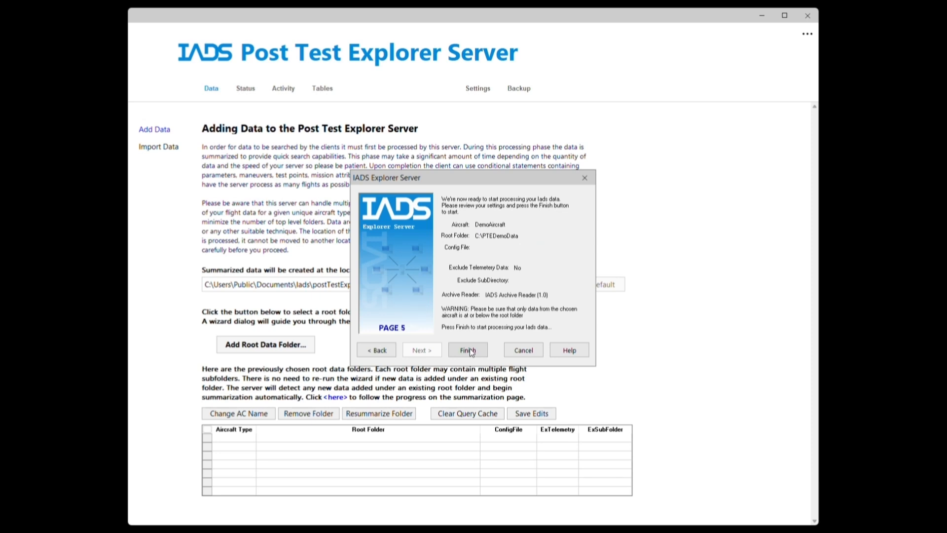
Step: Finish the wizard to start processing the DemoAircraft data, and open the summarization status of its flights
{"action": "left_click", "coordinate": [469, 351]}
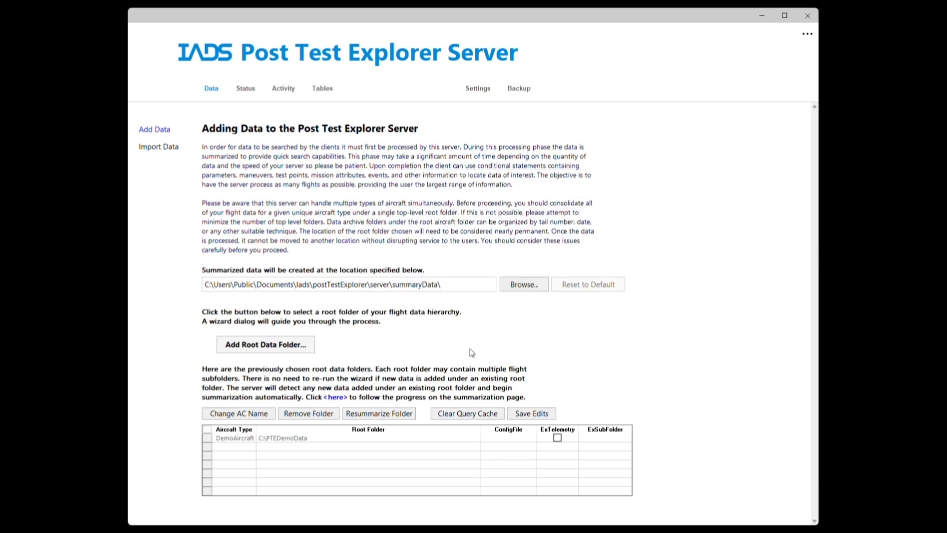
{"action": "left_click", "coordinate": [208, 443]}
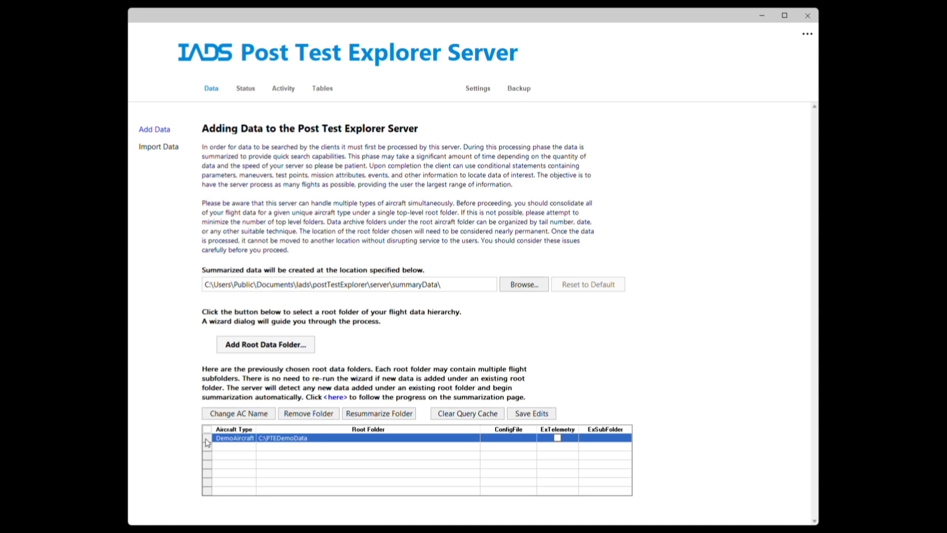
{"action": "left_click", "coordinate": [246, 90]}
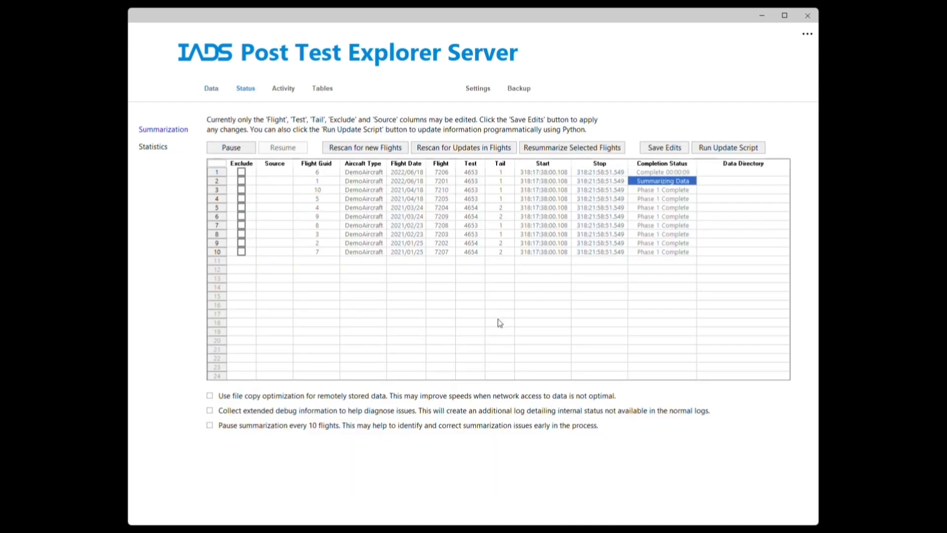